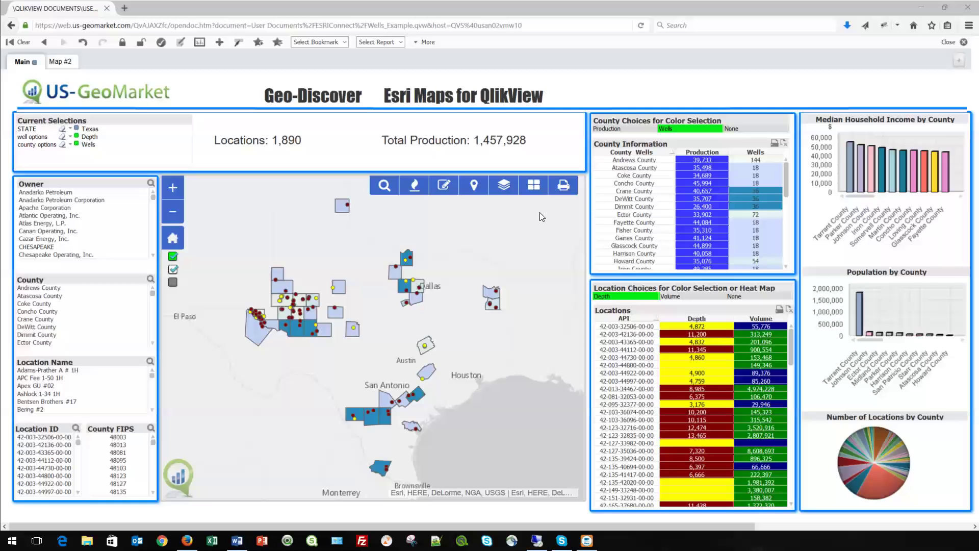
- Put the Texas wells map on the Streets basemap so roads and city names show beneath the wells
click(533, 187)
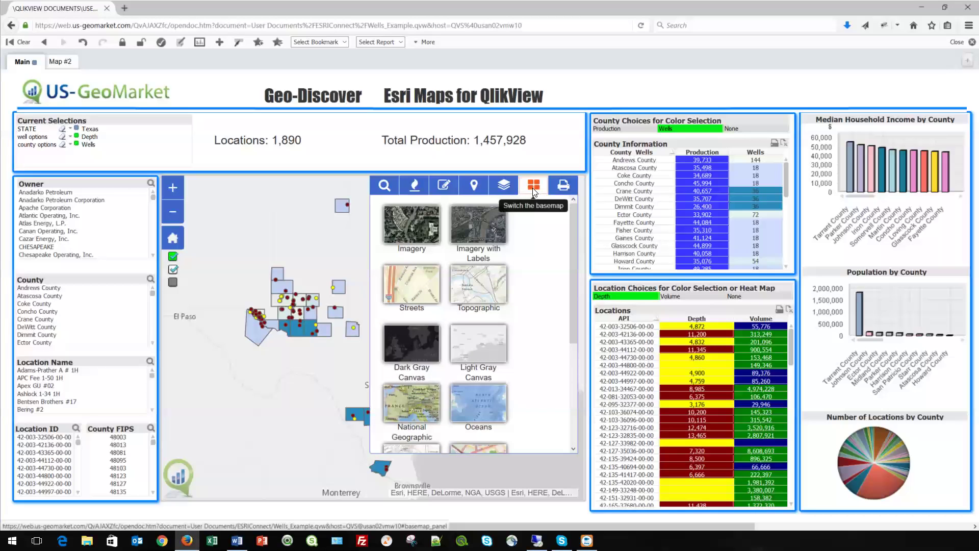
click(425, 287)
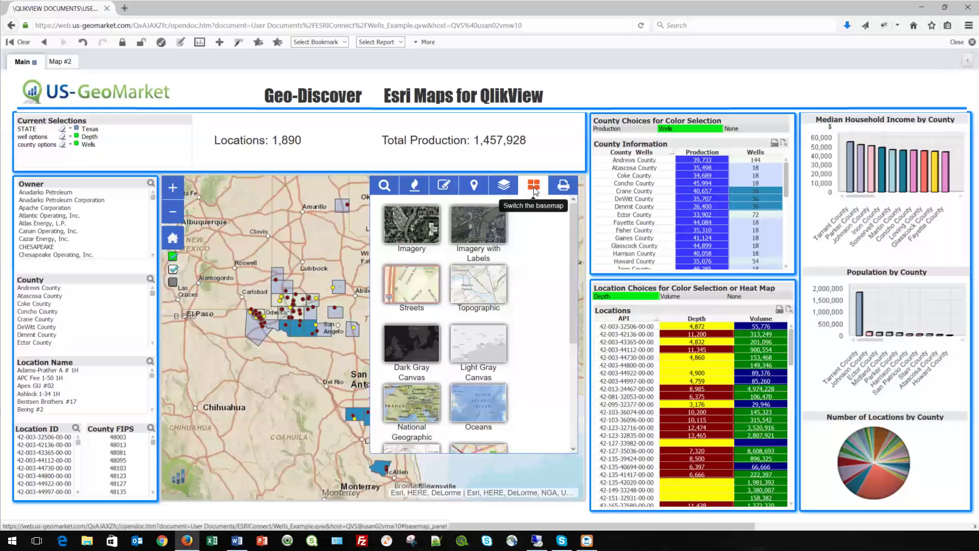
click(533, 186)
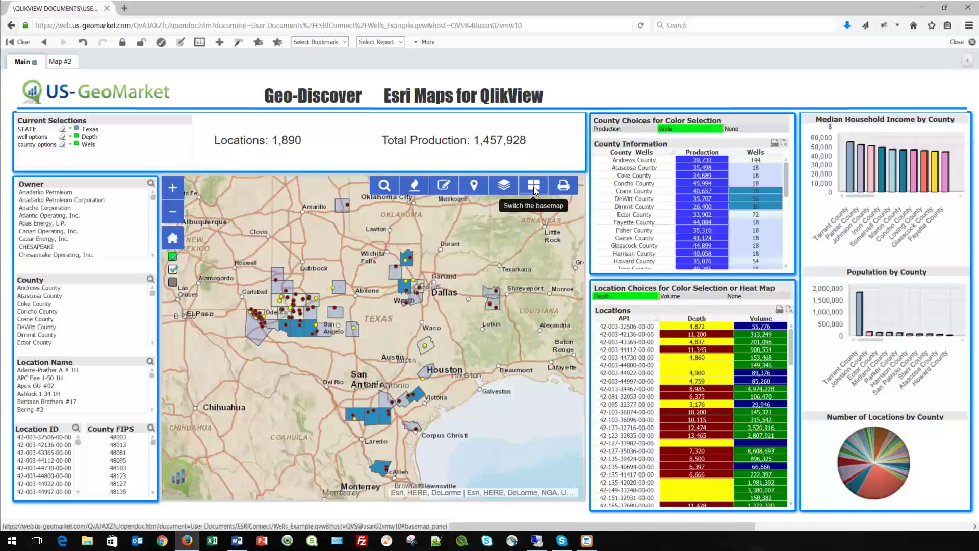
click(502, 186)
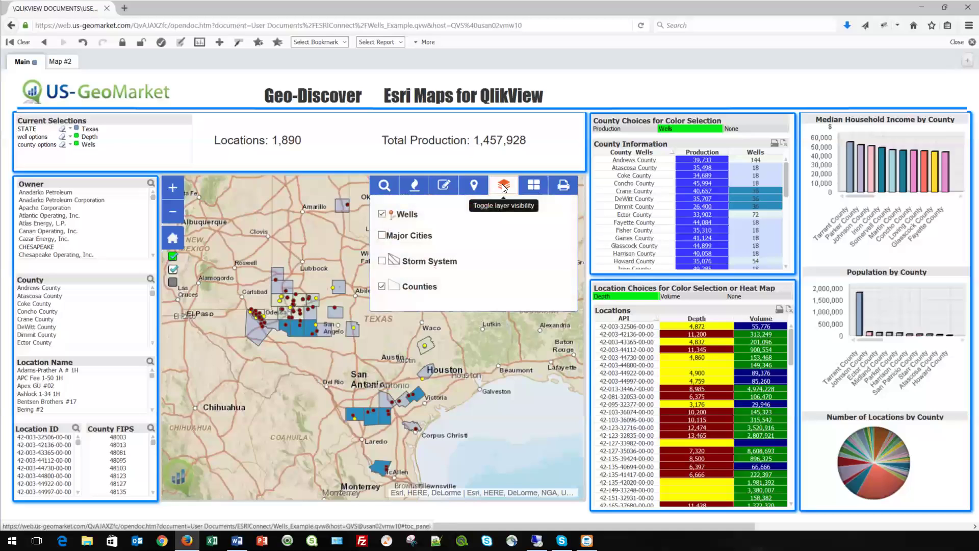
click(380, 261)
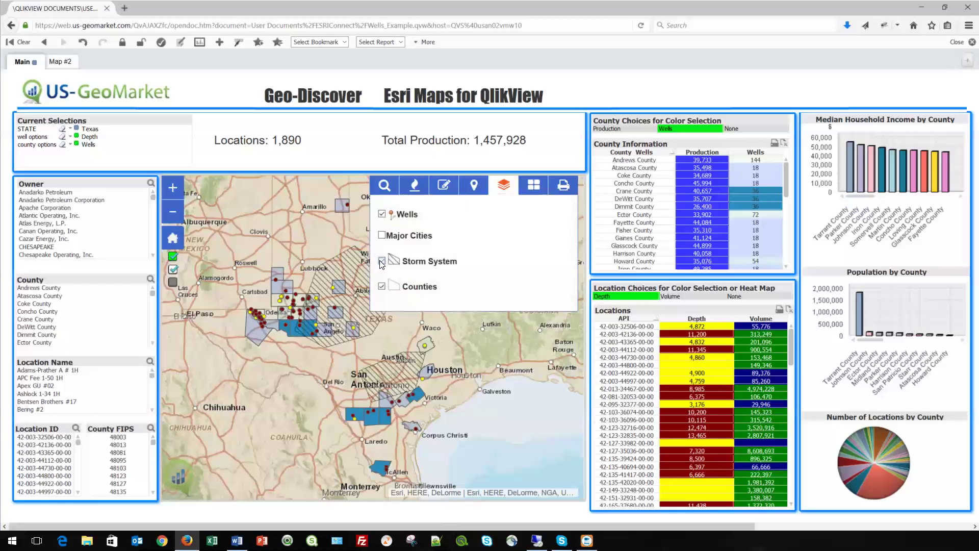
click(381, 286)
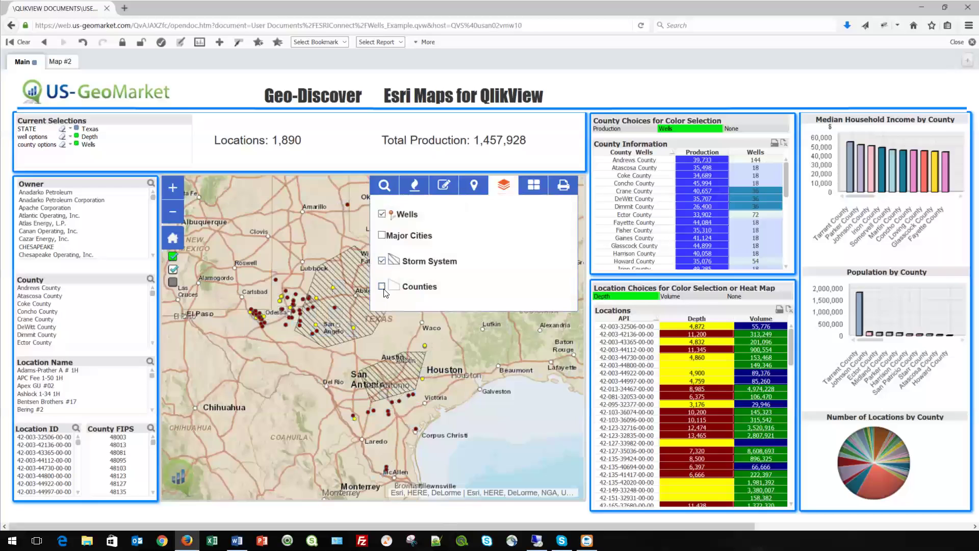
click(382, 287)
click(382, 261)
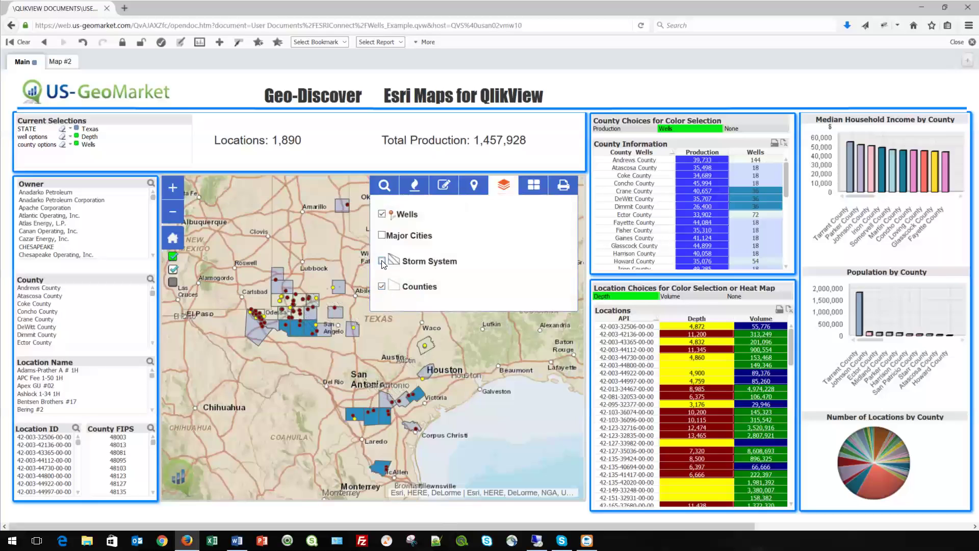
click(504, 187)
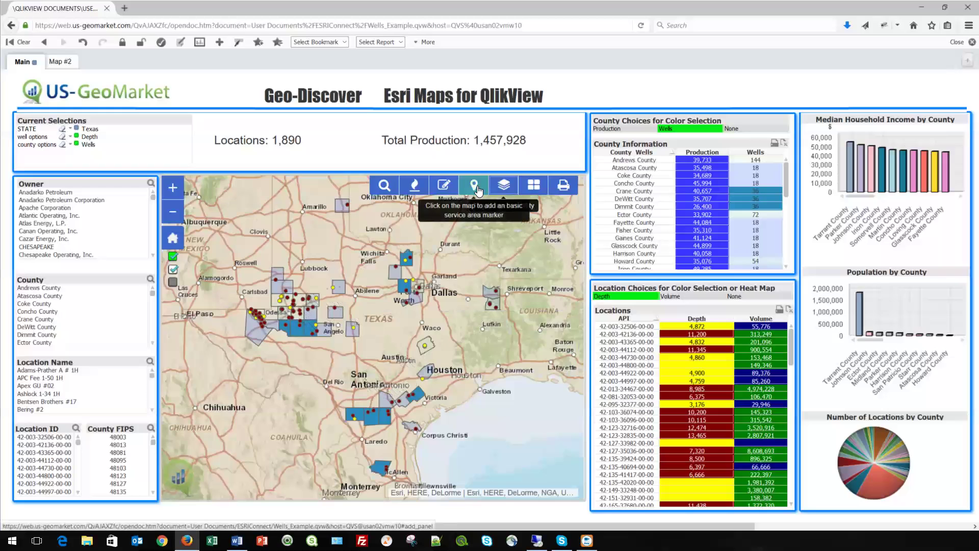
- Run a service-area analysis in miles around a pin dropped near Odessa
click(475, 187)
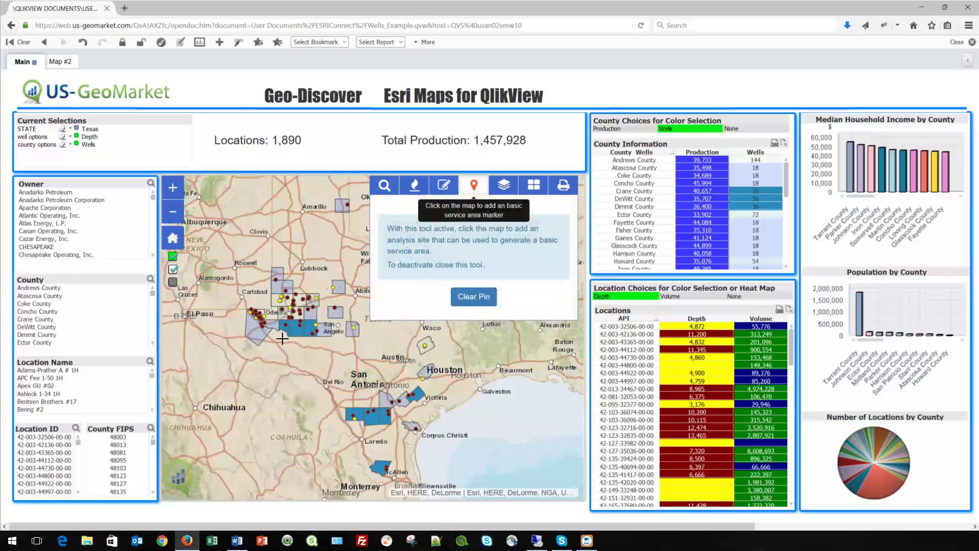
click(273, 306)
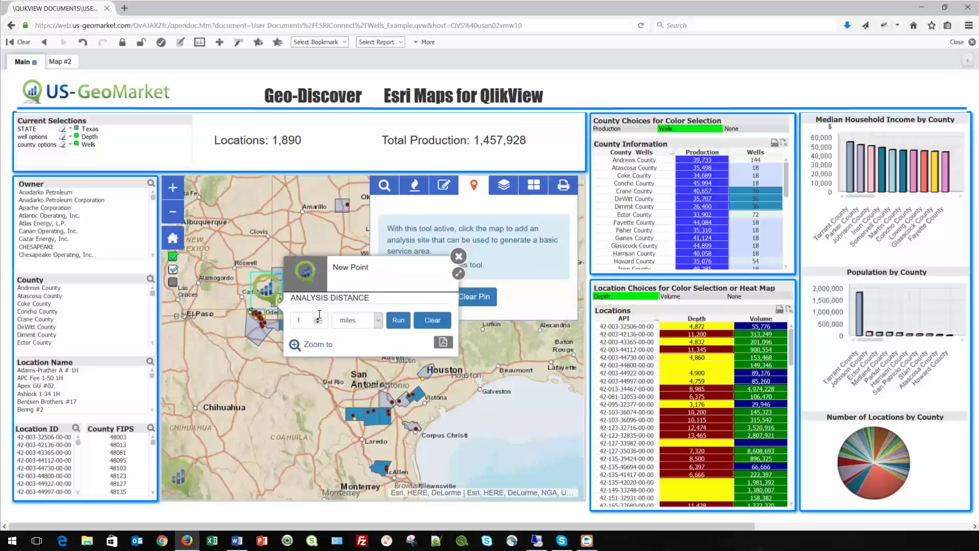
click(379, 322)
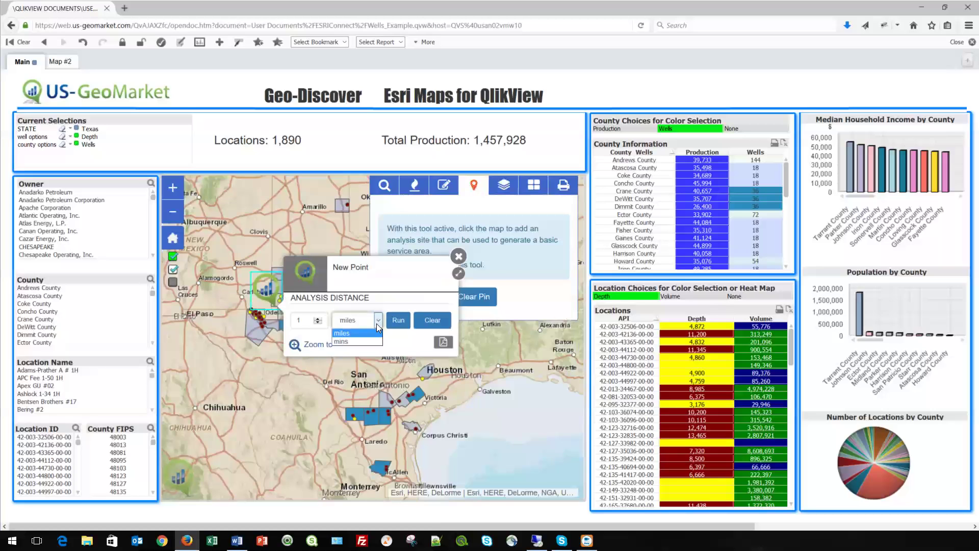
click(319, 323)
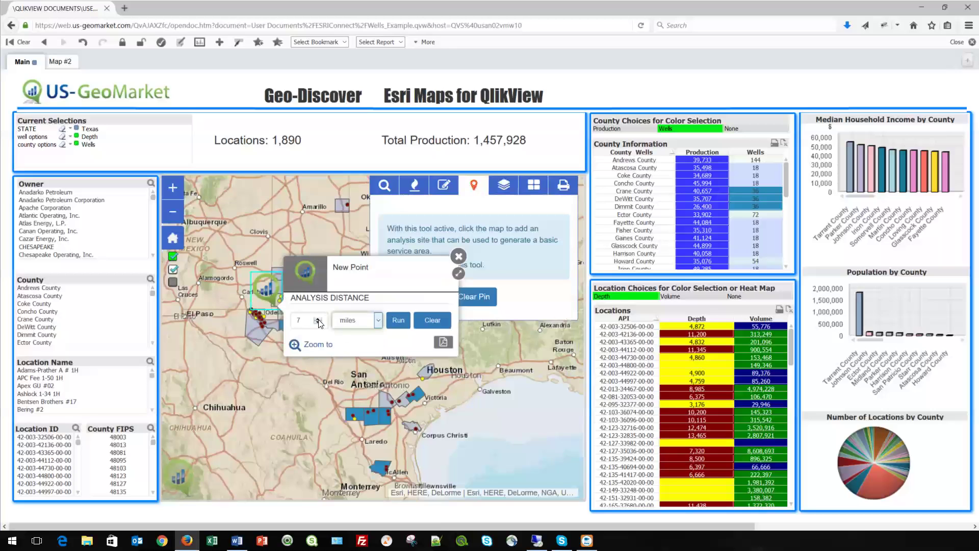
click(319, 321)
click(319, 320)
click(399, 321)
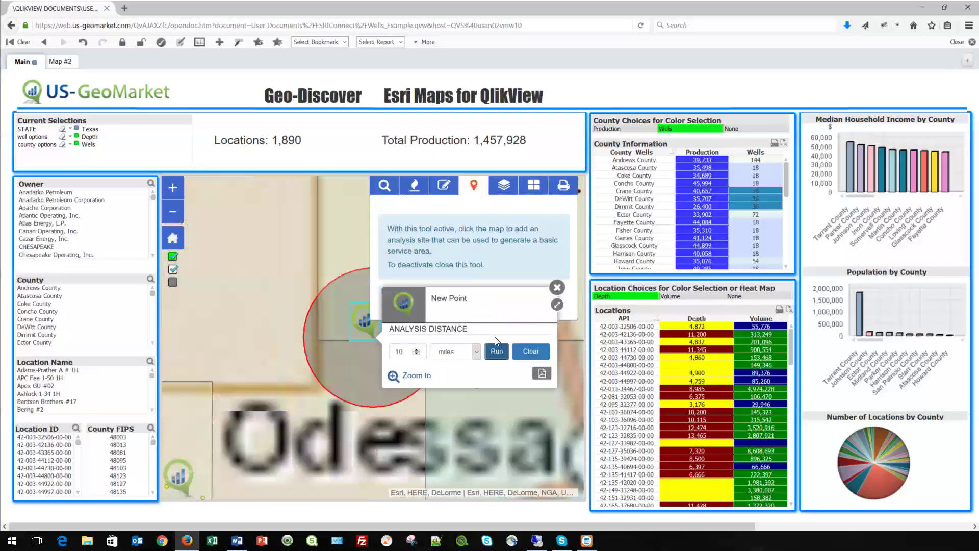
click(474, 185)
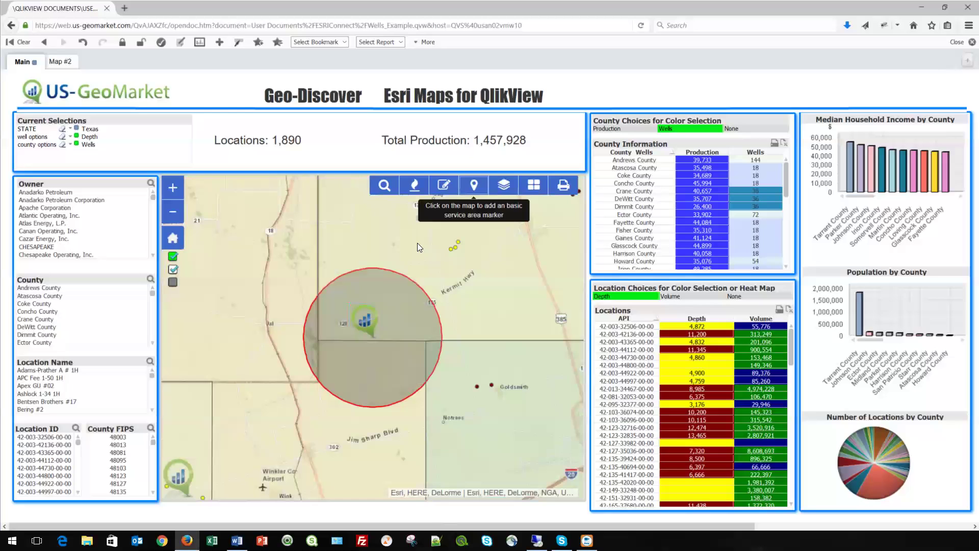
- Clear the service-area pin and its ring from the map and zoom out
click(472, 187)
click(487, 297)
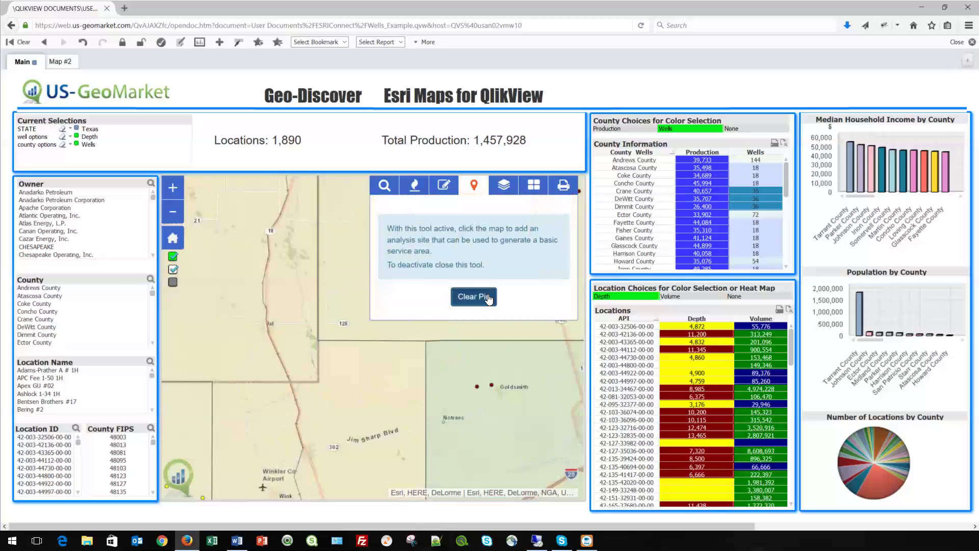
click(473, 185)
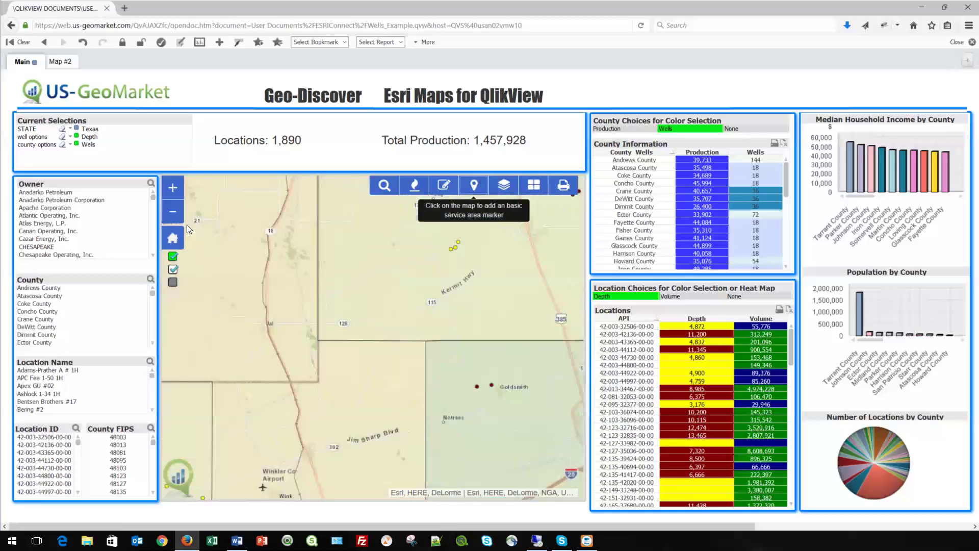
click(172, 211)
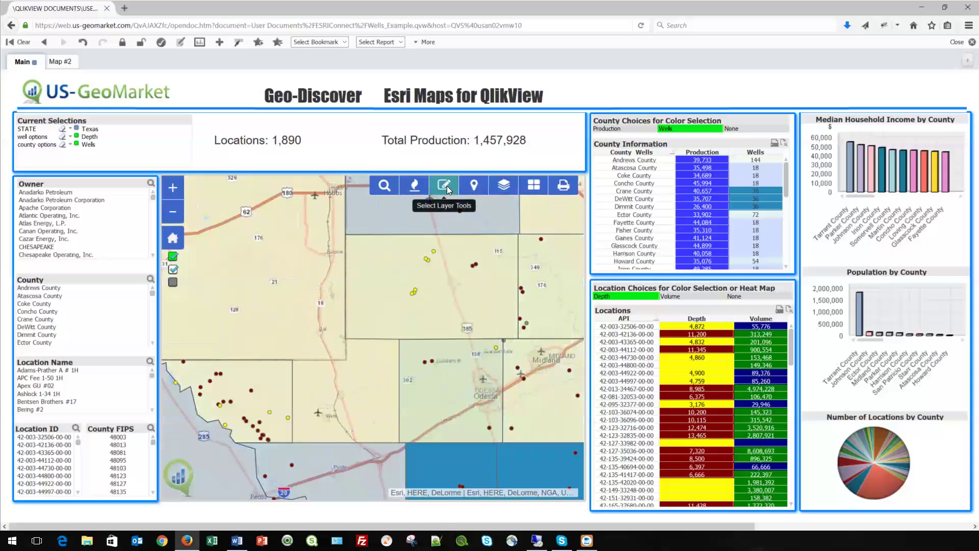
- Select Wells layer points within a rectangle around Odessa and Midland, narrowing to 378 locations
click(444, 185)
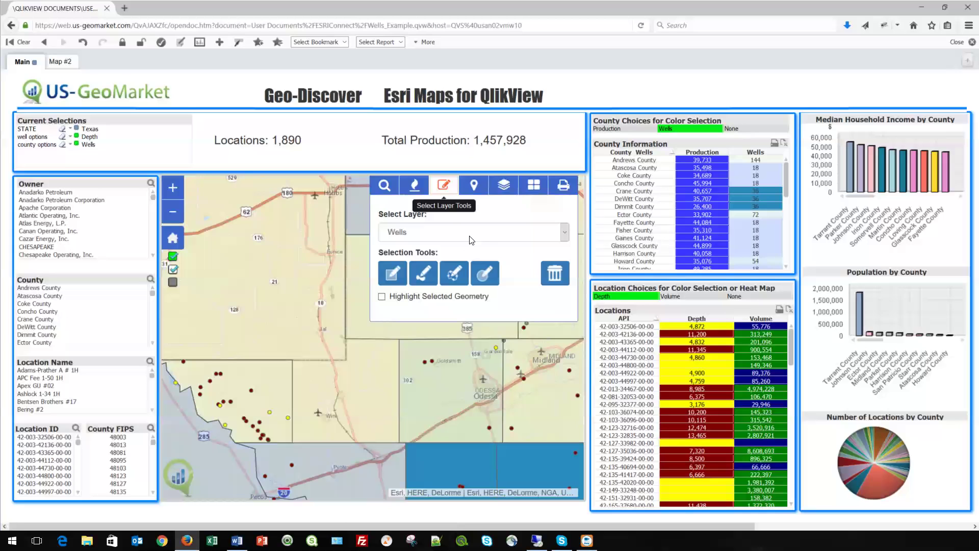
click(565, 232)
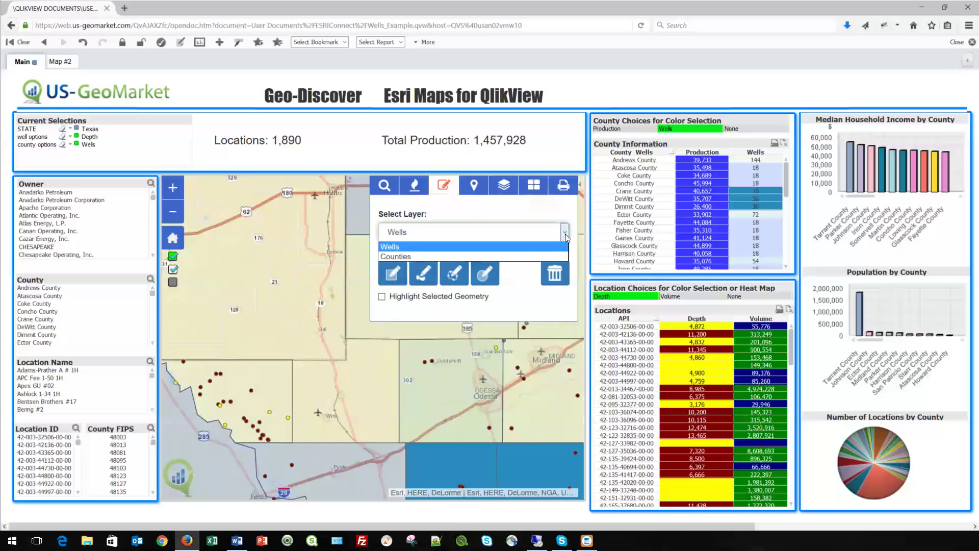
click(550, 246)
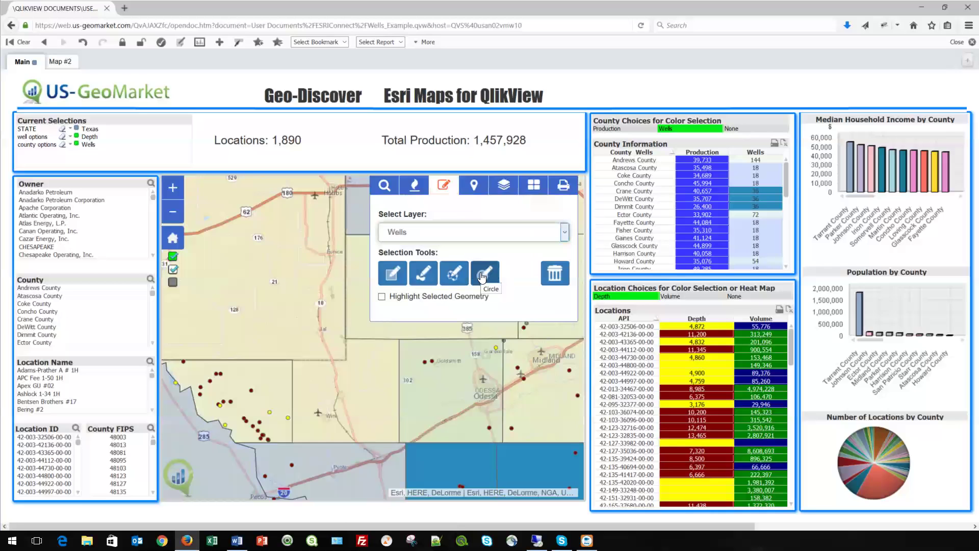
click(393, 277)
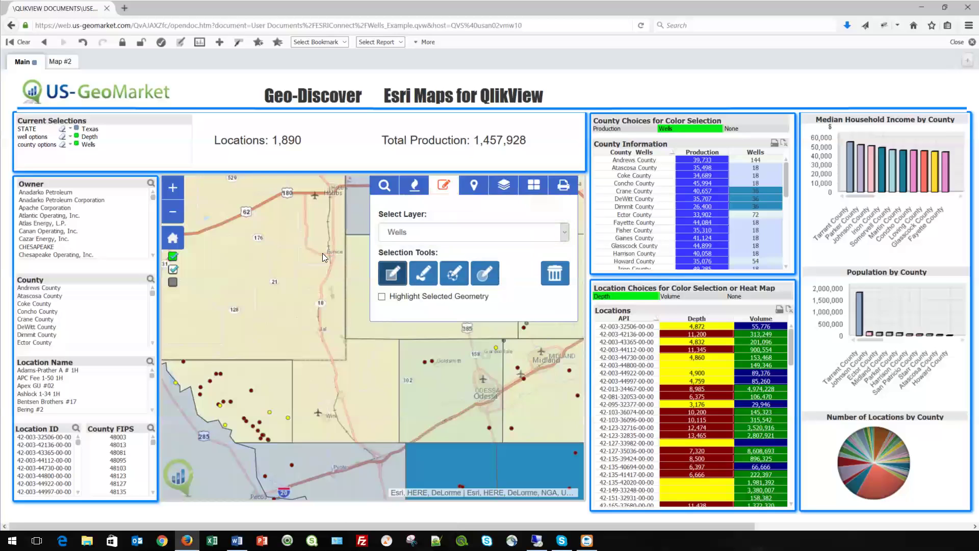
drag(306, 244, 528, 445)
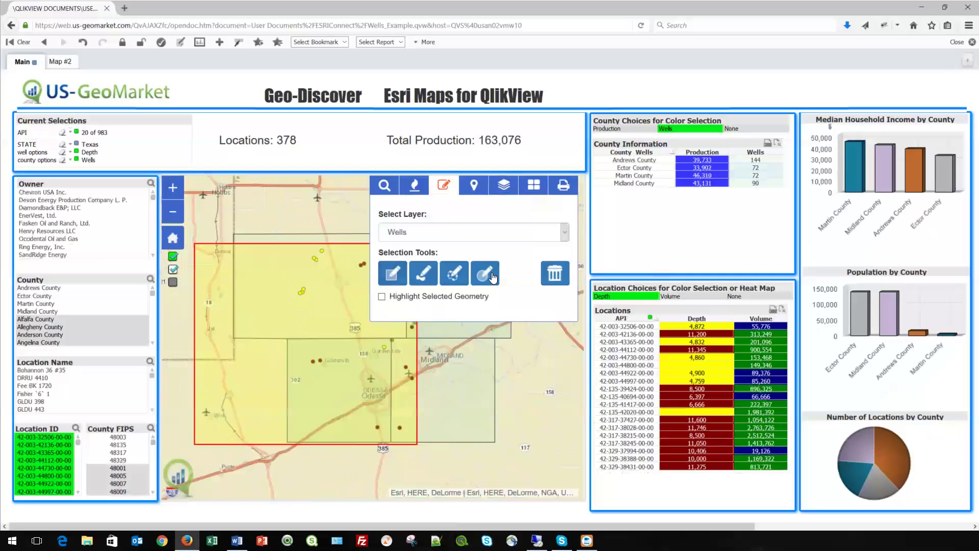
- Delete the drawn selection rectangle from the map
click(444, 189)
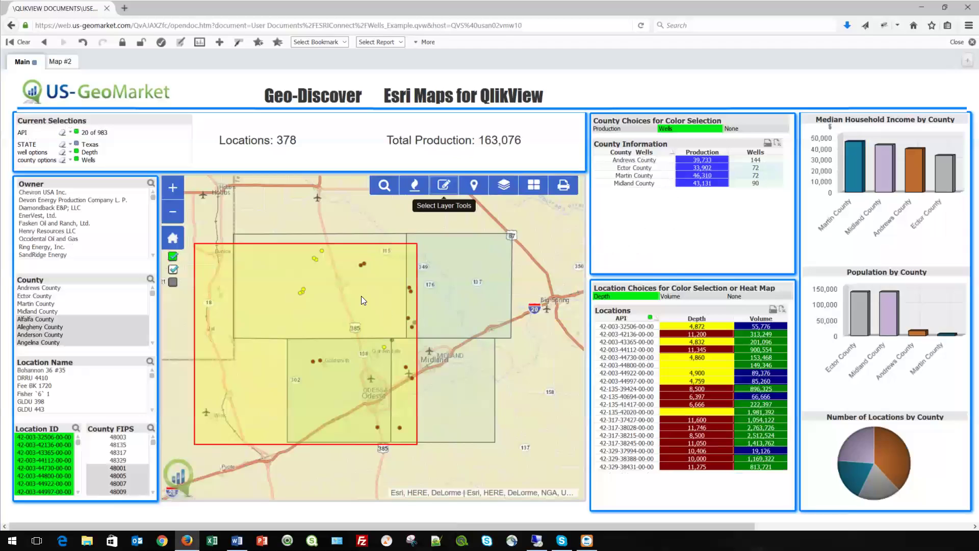
click(443, 188)
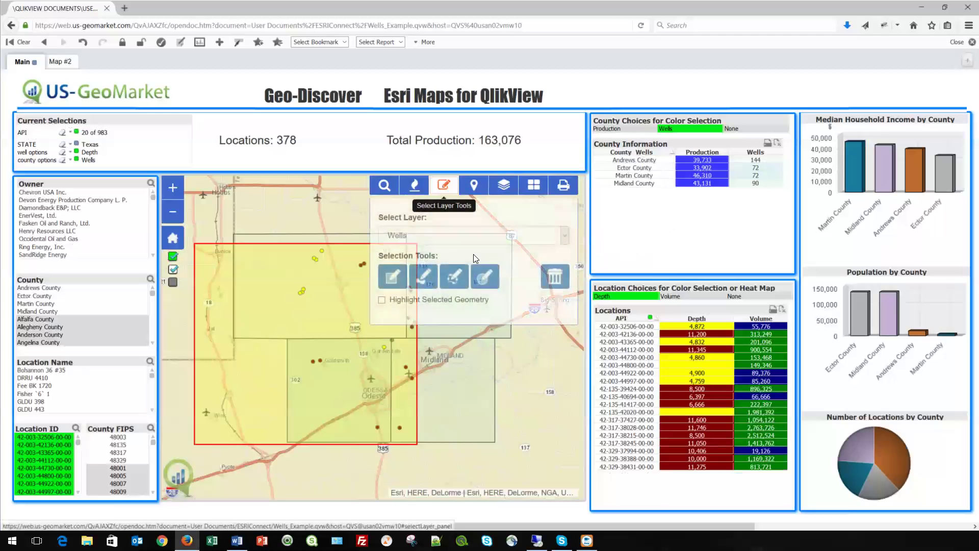
click(554, 276)
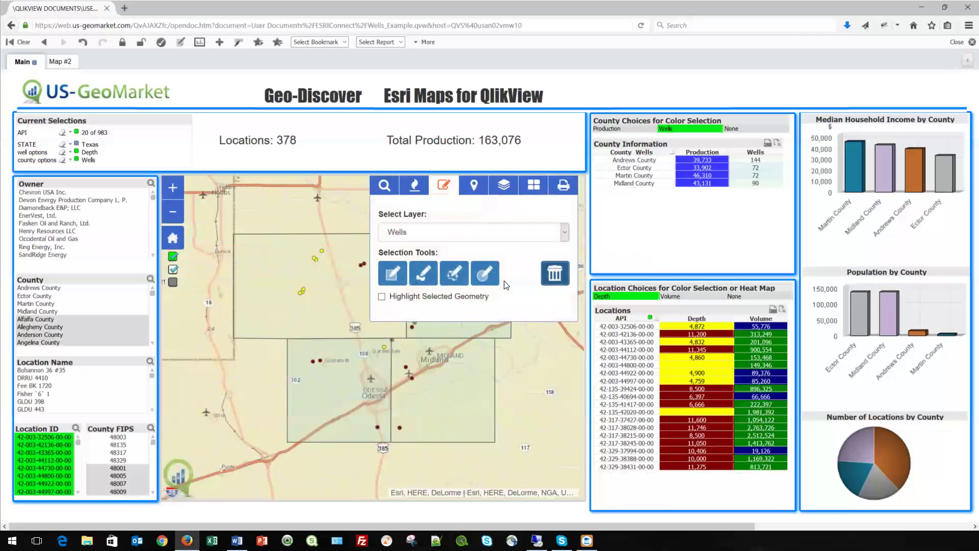
- Apply a heatmap to the Wells layer in the Layer Display Tools
click(416, 189)
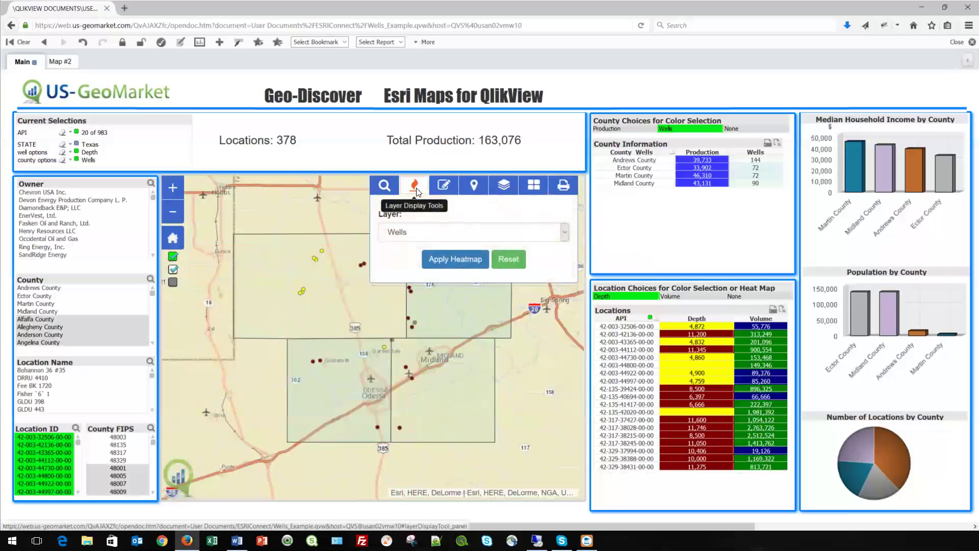
click(439, 261)
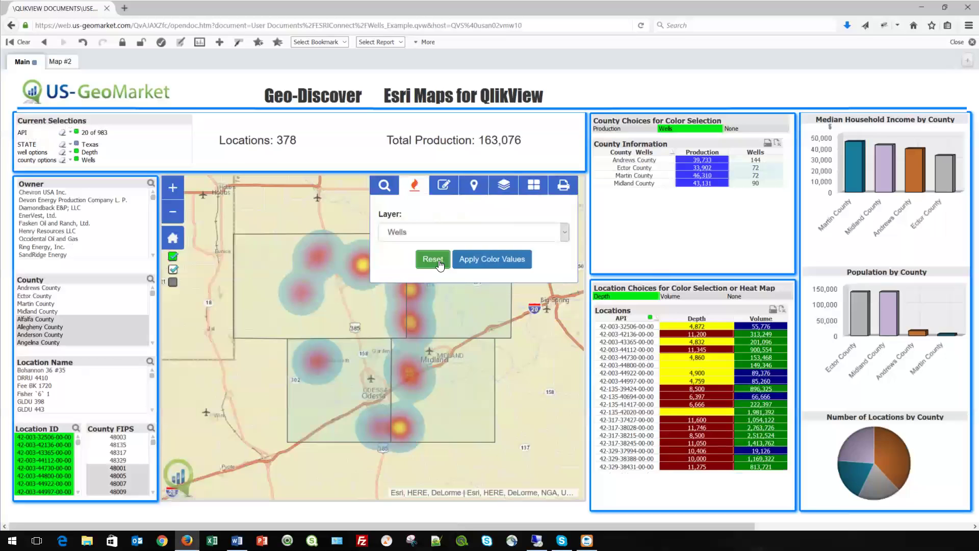
click(415, 186)
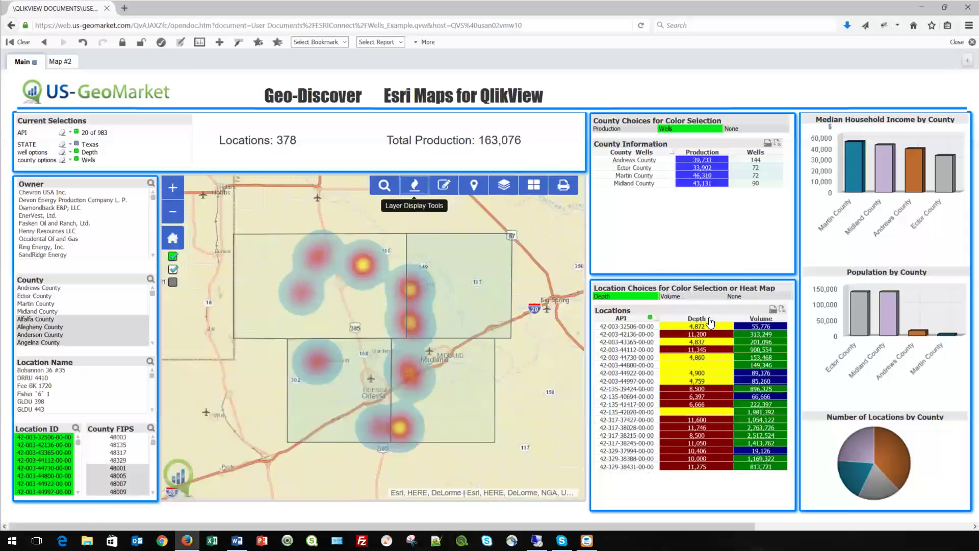
- Apply color values to the Wells layer so individual points show colored by Depth
click(413, 187)
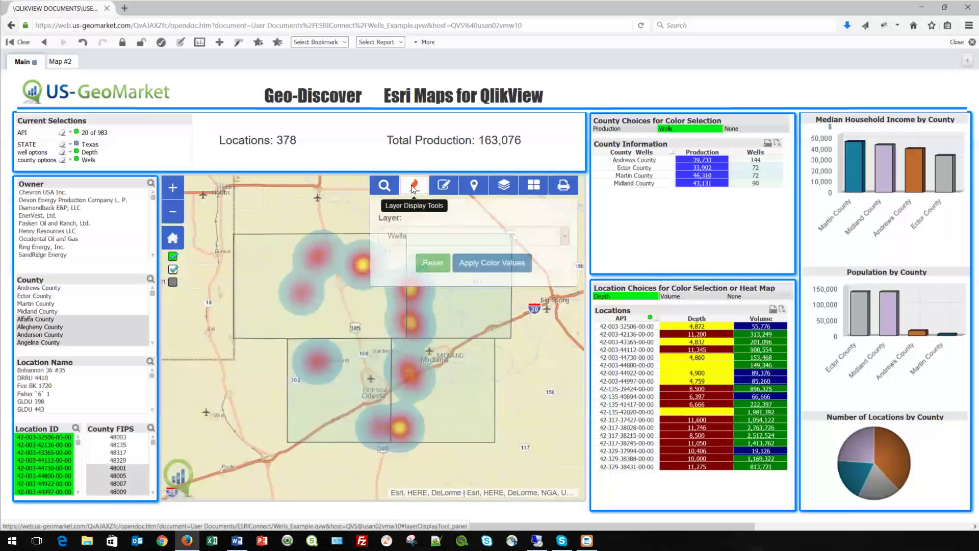
click(478, 261)
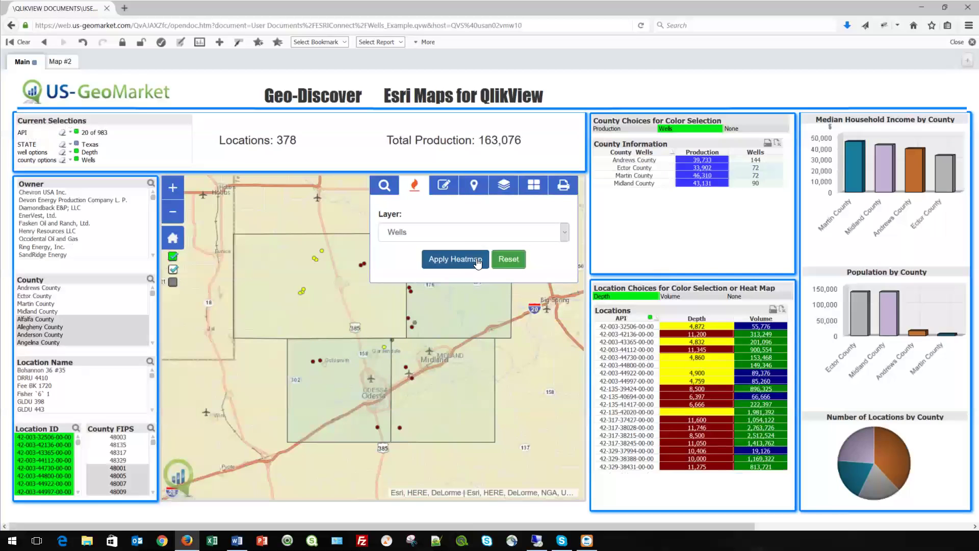
click(414, 190)
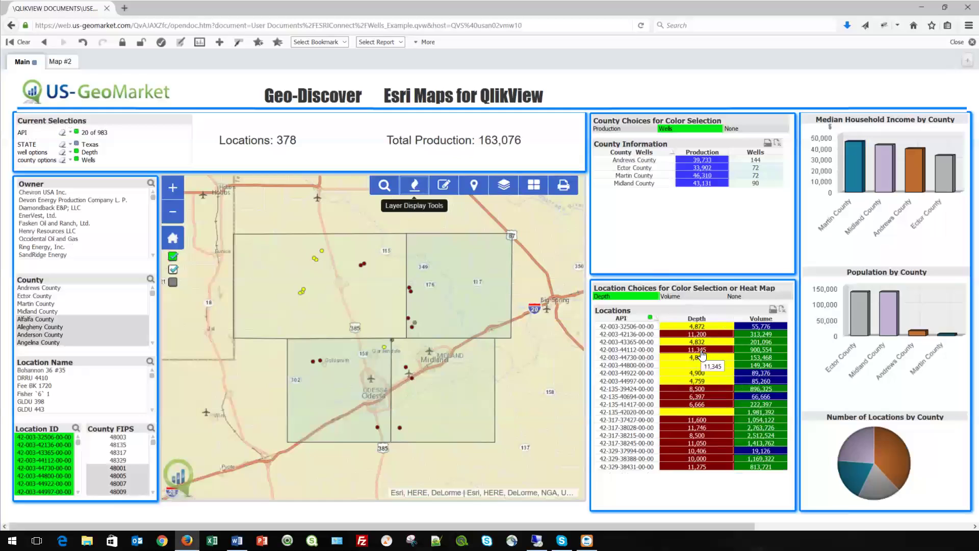
- Choose Volume as the well color option and reload the dashboard page
click(757, 343)
click(685, 300)
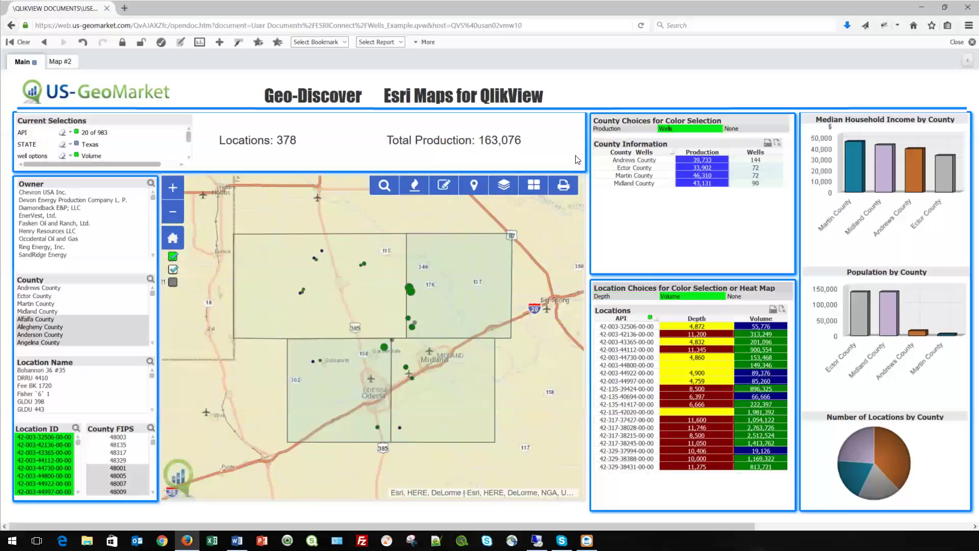
click(641, 26)
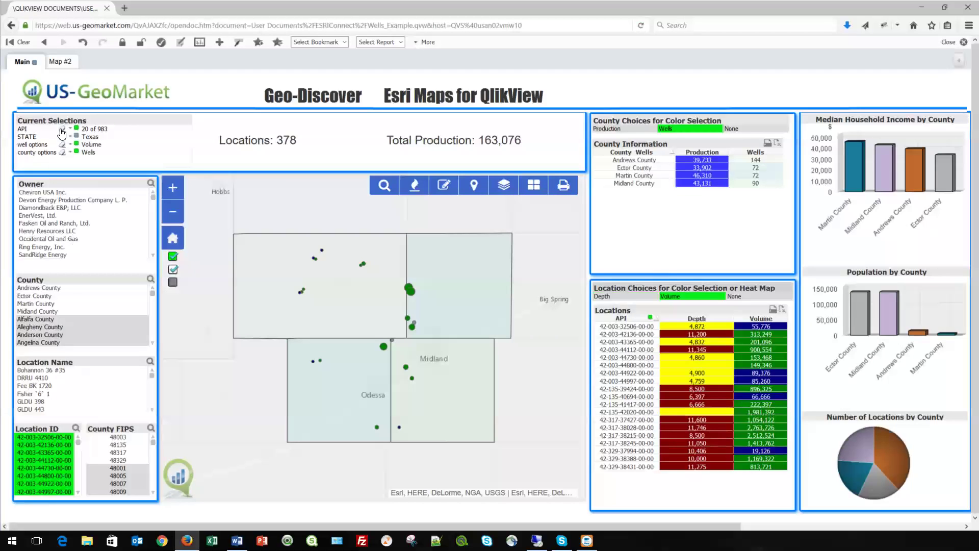
- Clear the API filter, color wells by Depth, and turn on the nationwide third layer
click(61, 133)
click(61, 129)
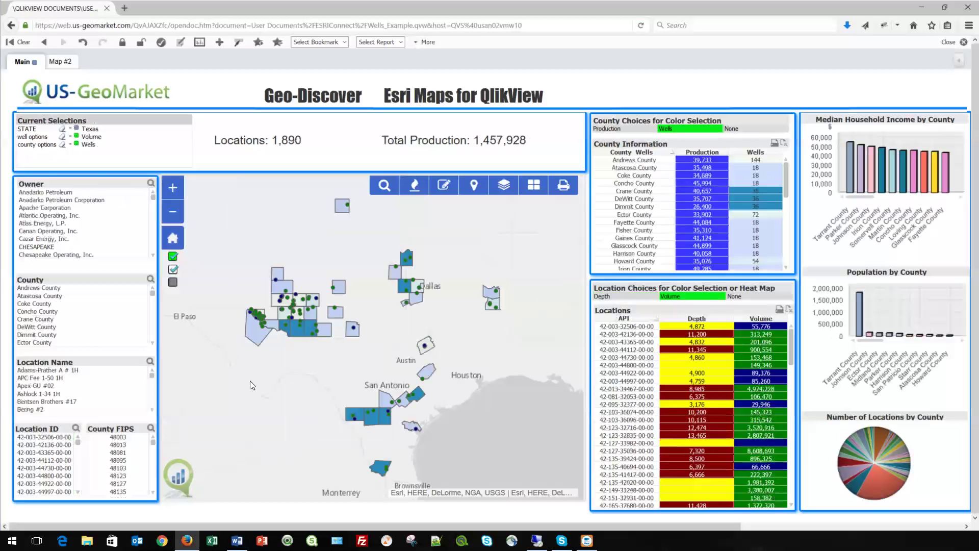
click(621, 298)
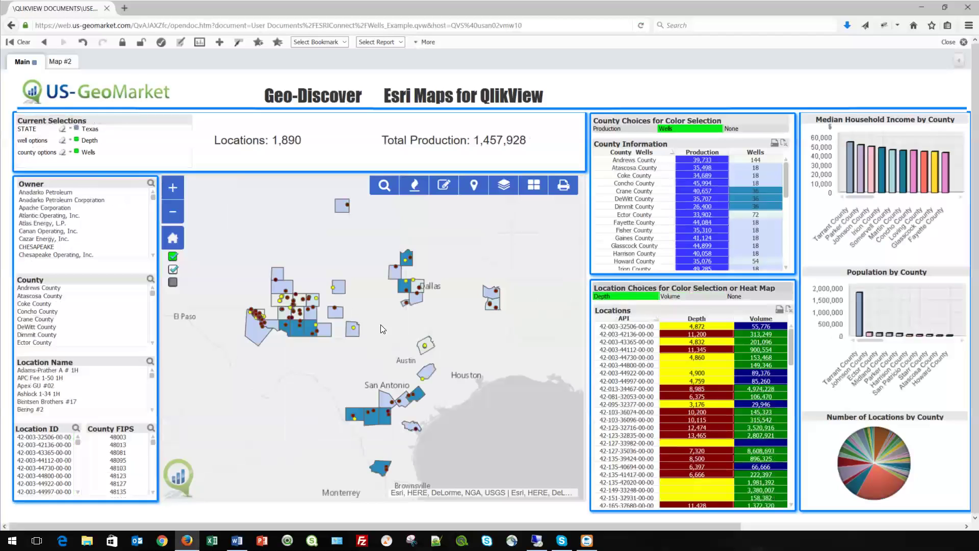
click(173, 282)
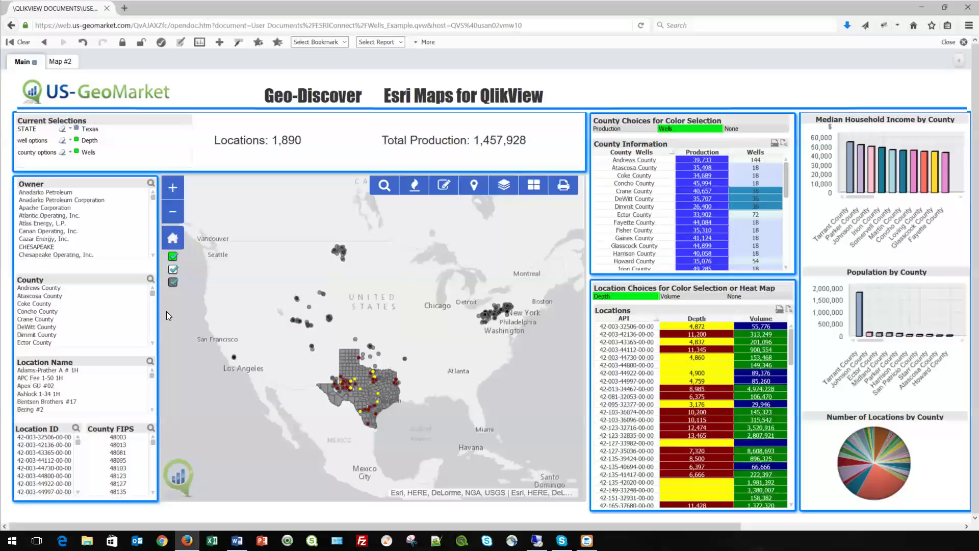
- Hide the nationwide layer, switch the basemap to Streets, and bring up the PDF print options
click(172, 283)
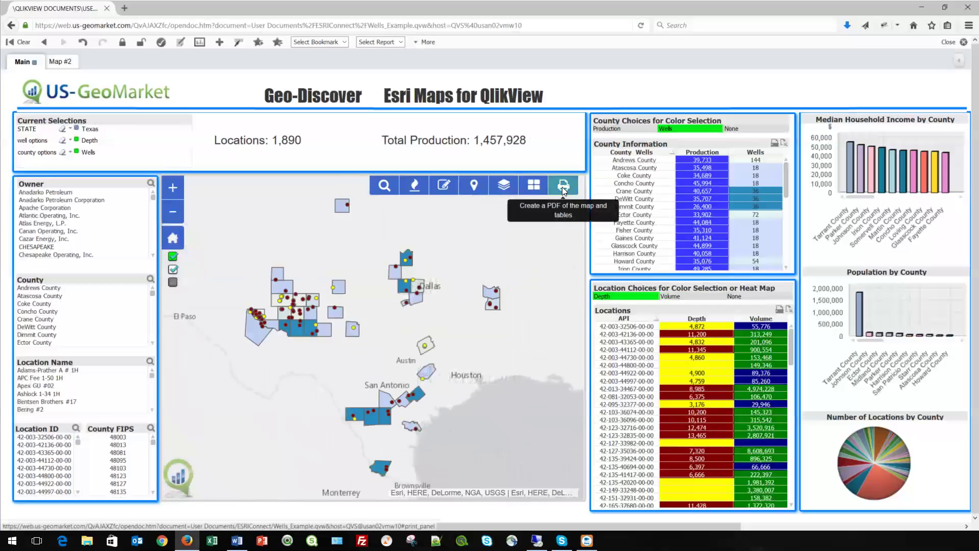
click(533, 186)
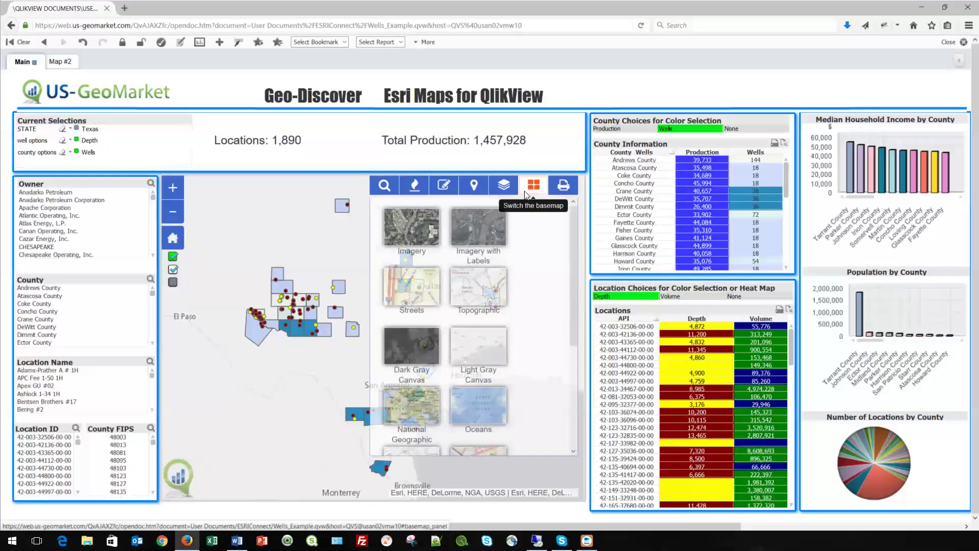
click(411, 296)
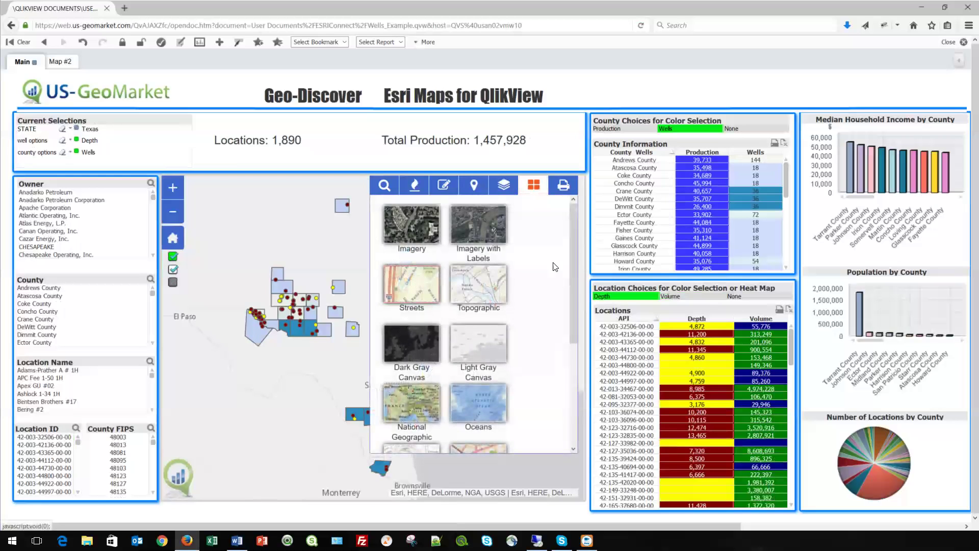
click(533, 188)
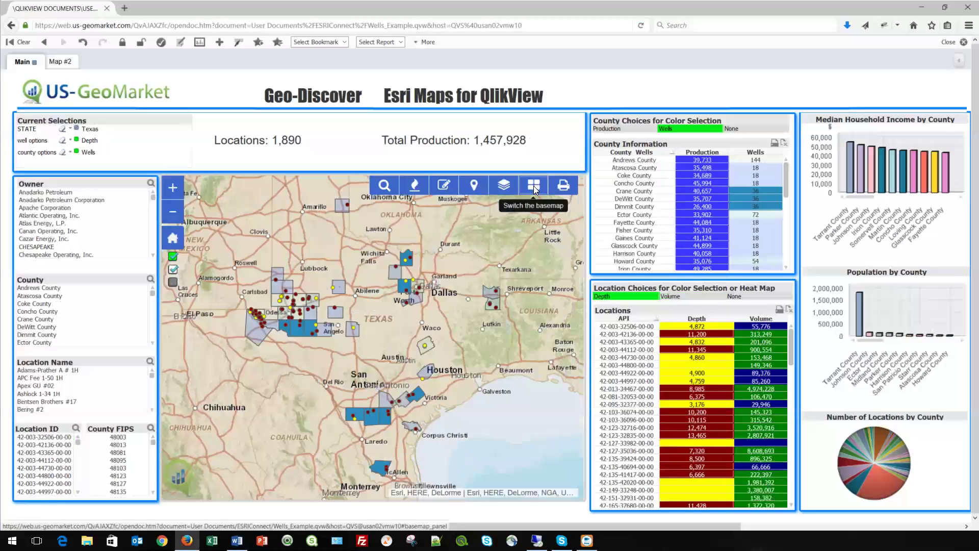
click(563, 186)
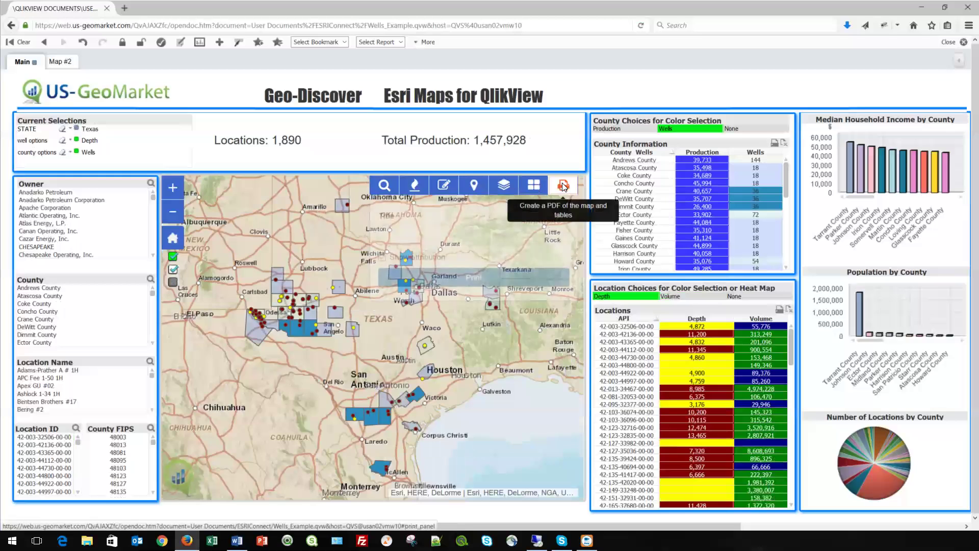
- Print the map to a PDF titled 'demo' and open it in Adobe Acrobat Reader DC
click(485, 230)
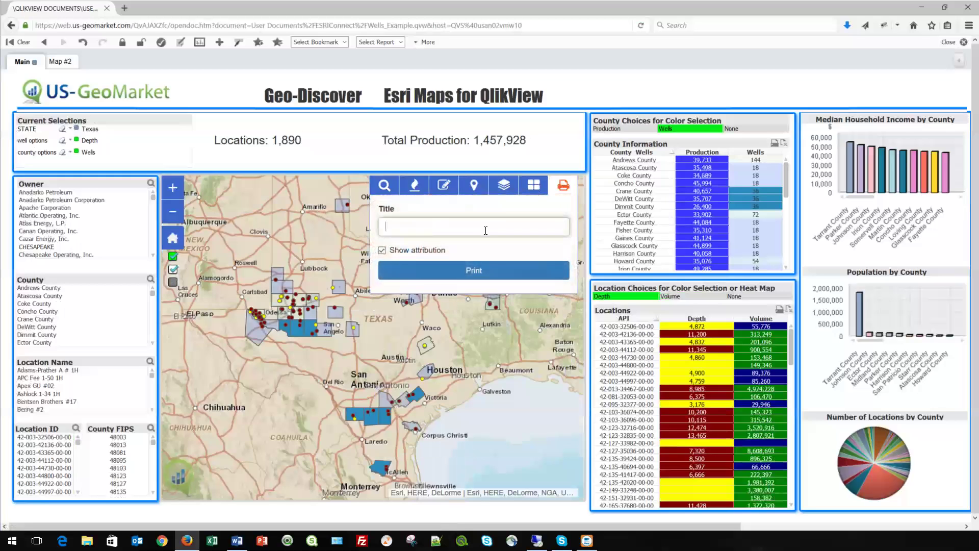
text(demo)
click(477, 272)
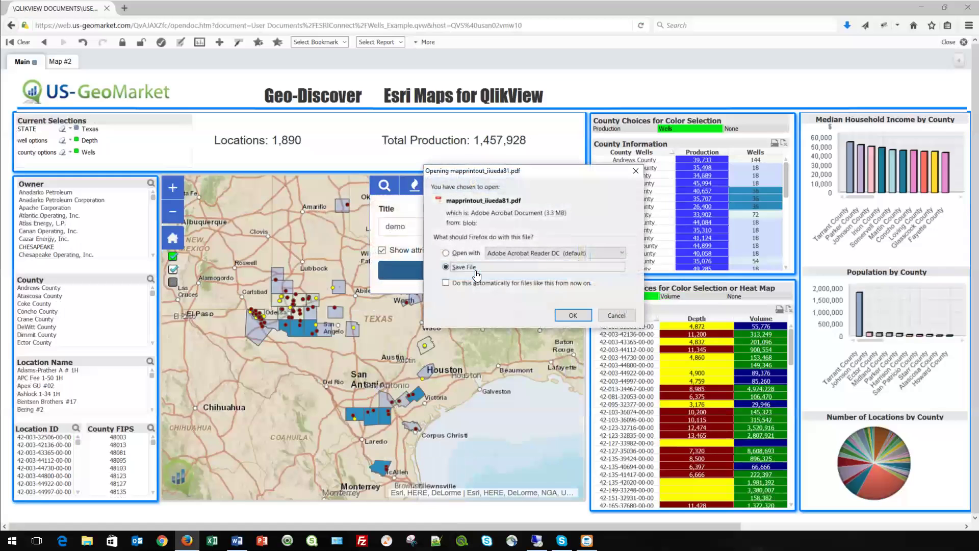
click(459, 254)
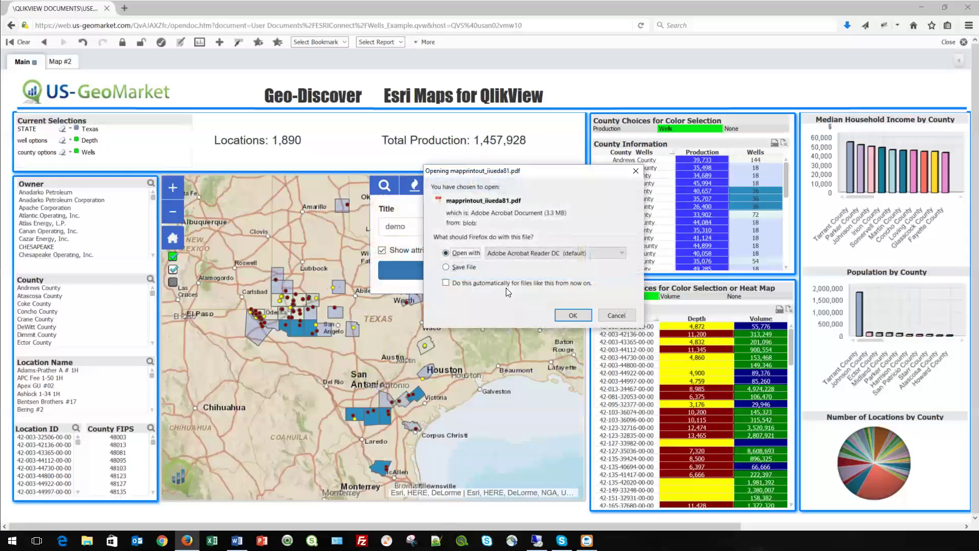
click(560, 314)
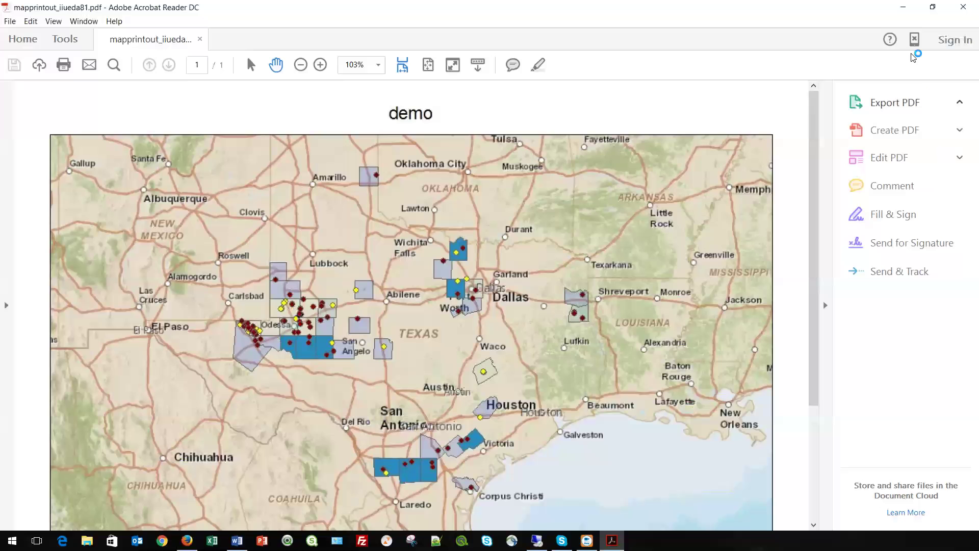
- Minimize Acrobat Reader after reviewing the demo PDF to return to the dashboard
click(903, 7)
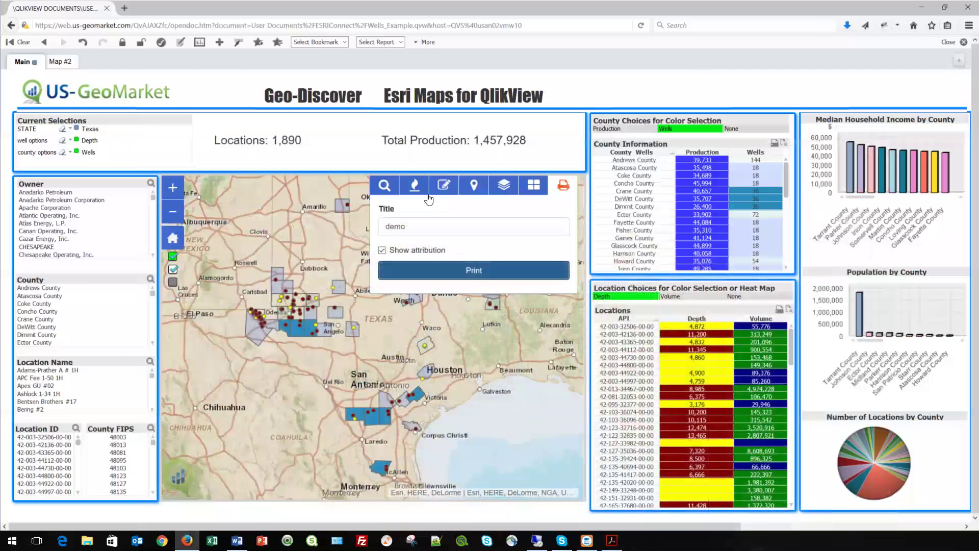
- Close the print panel, zoom into the Abilene area, and view well Gordon Nc 1 in TriView
click(564, 188)
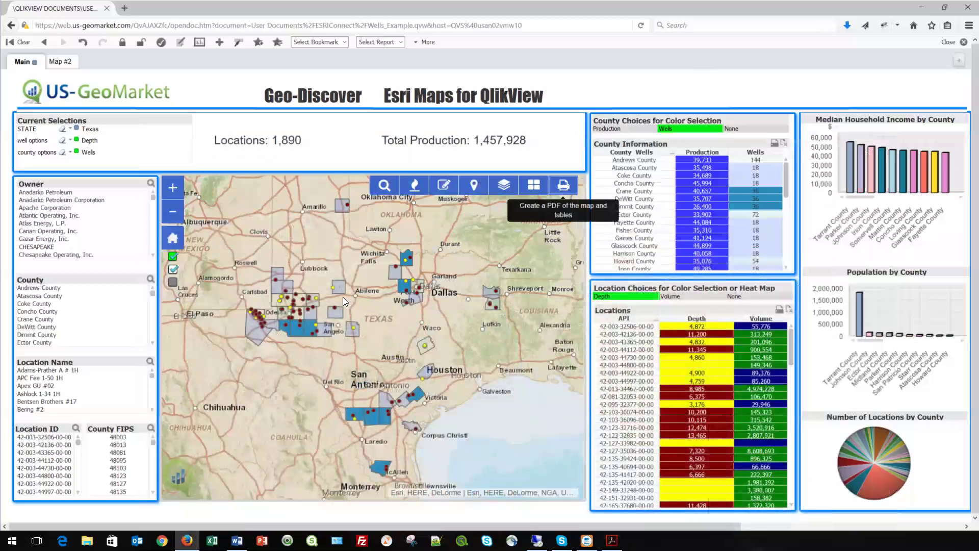
scroll(350, 299, up, 2)
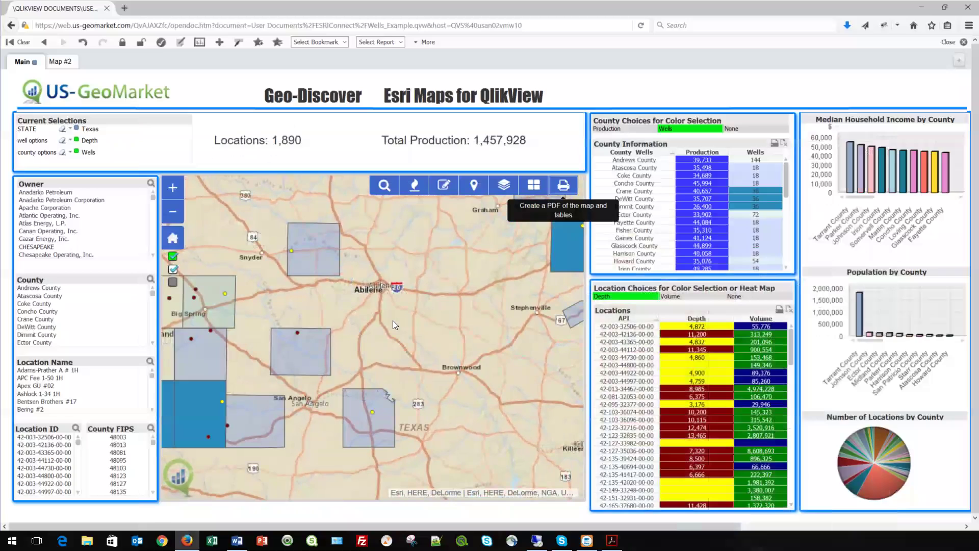
click(291, 251)
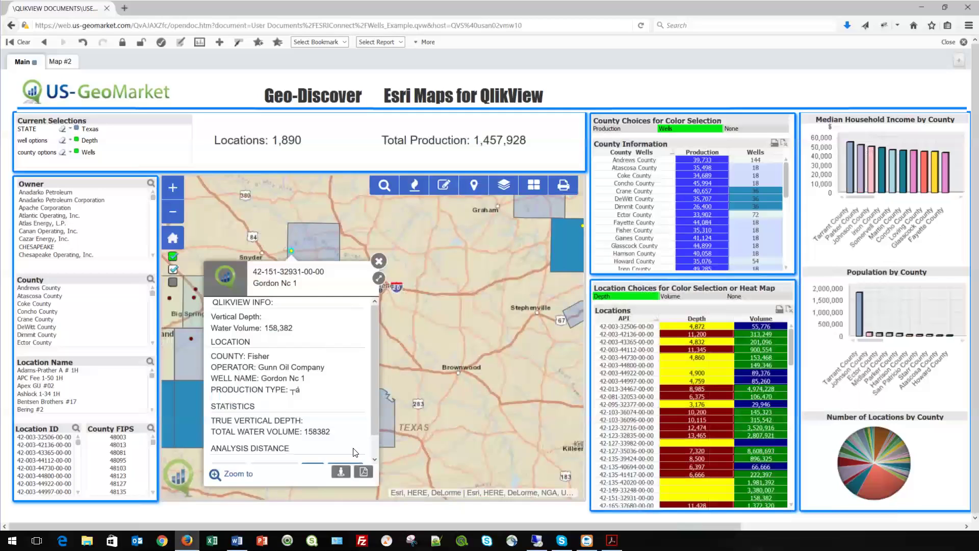
click(341, 473)
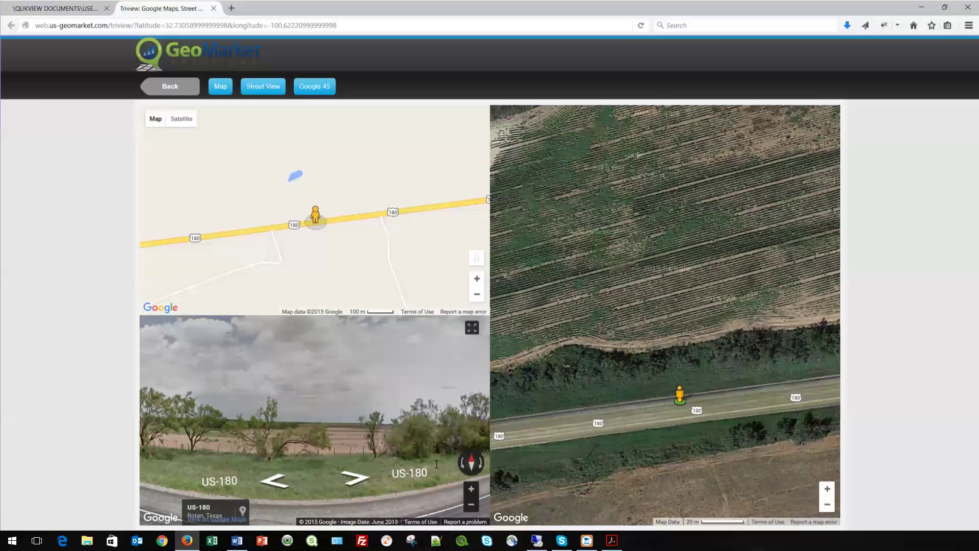
- Rotate the Street View along US-180 toward the oil pump, then return to the QlikView dashboard
click(462, 469)
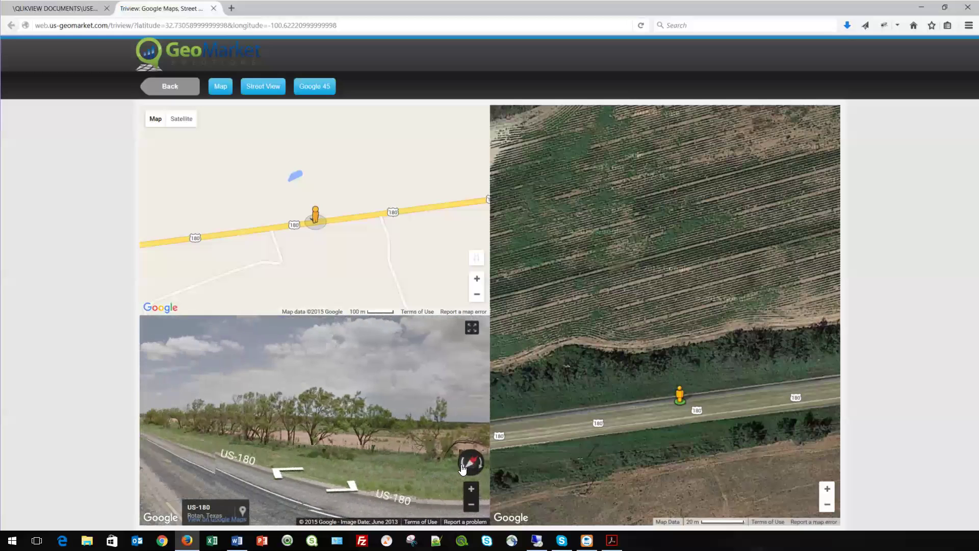
click(462, 469)
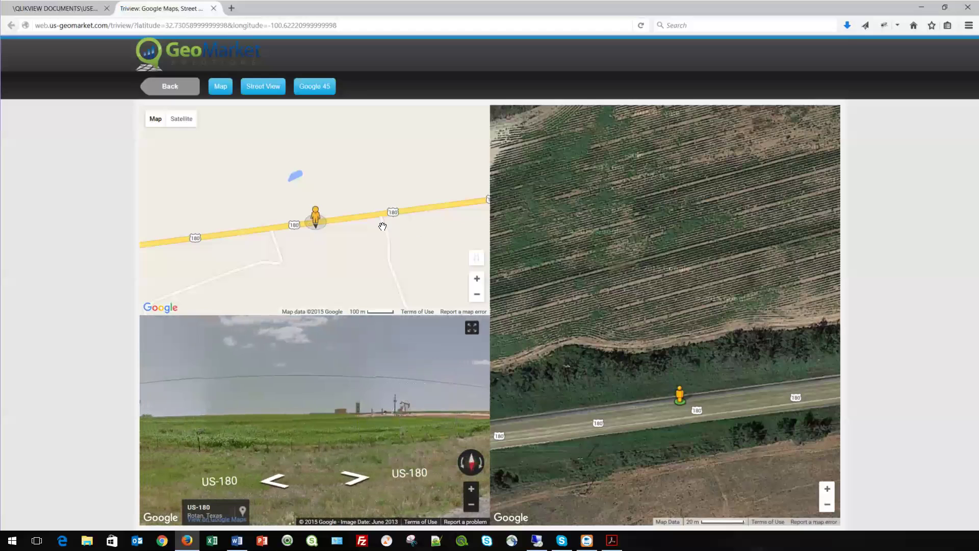
click(81, 9)
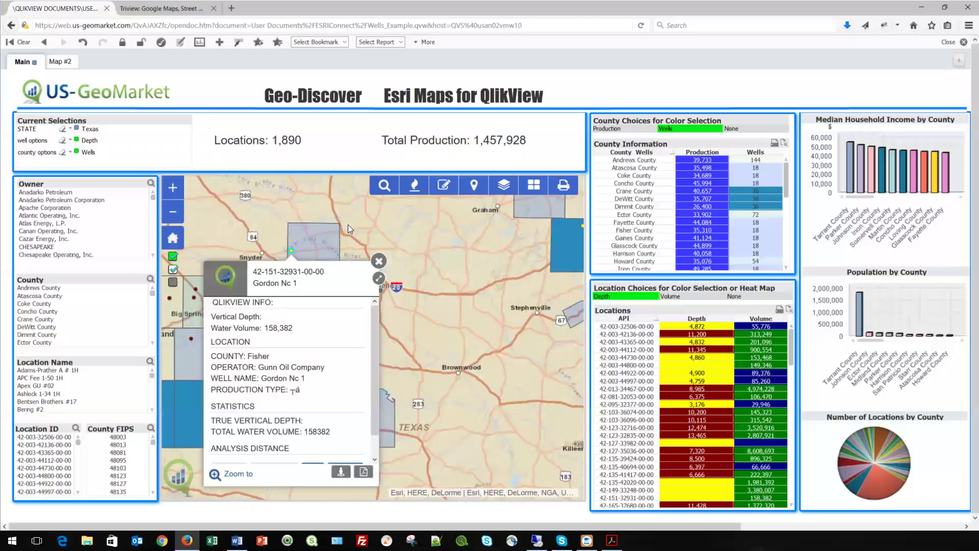
- Close the Gordon Nc 1 well details popup over the Abilene map
click(377, 262)
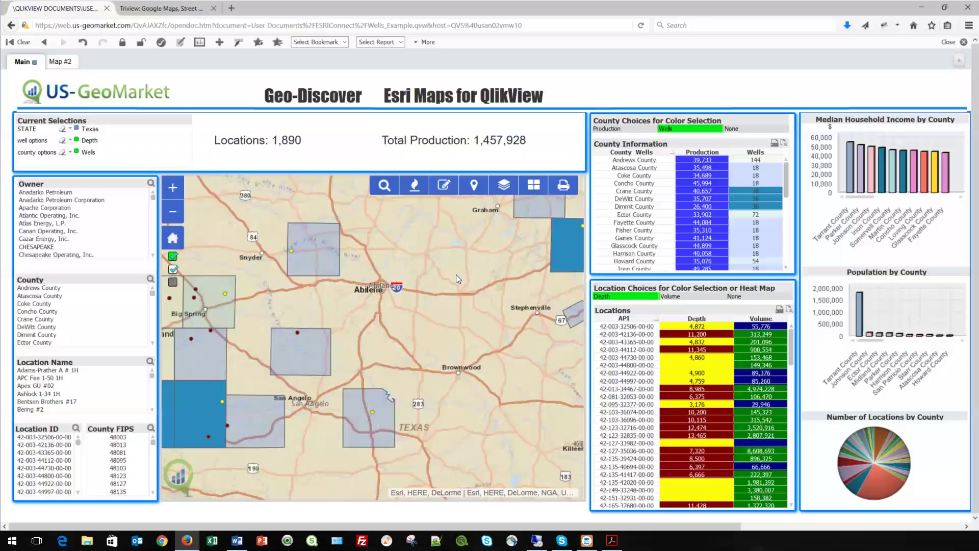